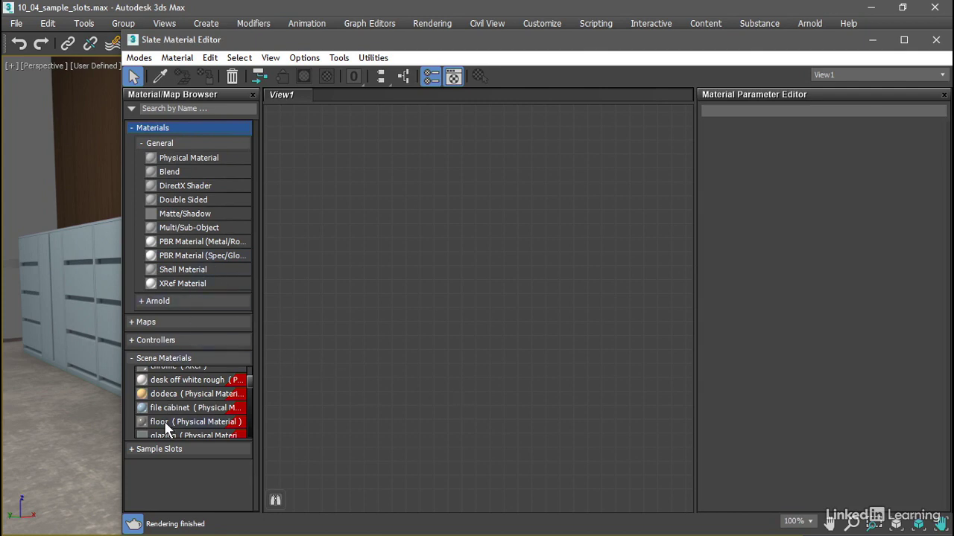
Expand the Sample Slots group, collapse Materials and Scene Materials, and enlarge the browser to show all 24 slots
{"action": "left_click", "coordinate": [133, 451]}
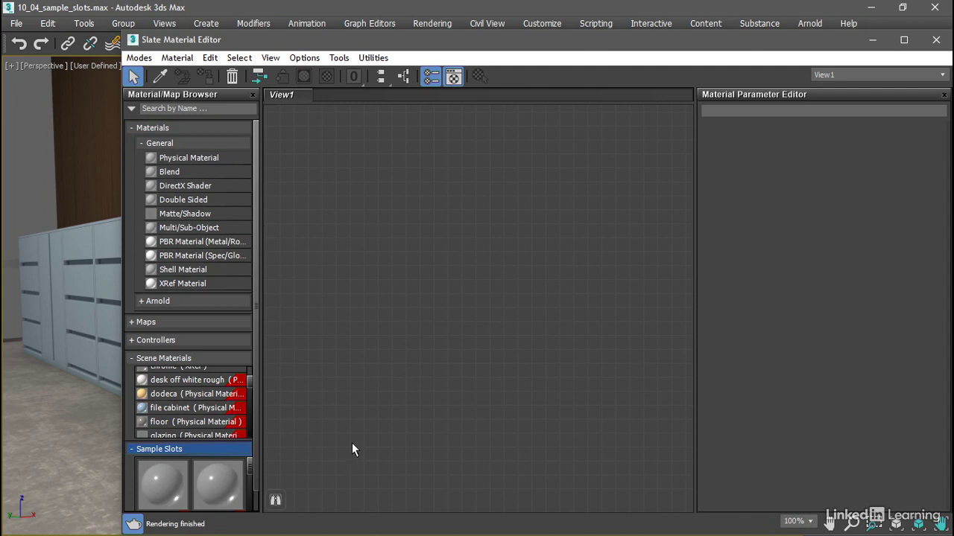
{"action": "left_click", "coordinate": [132, 128]}
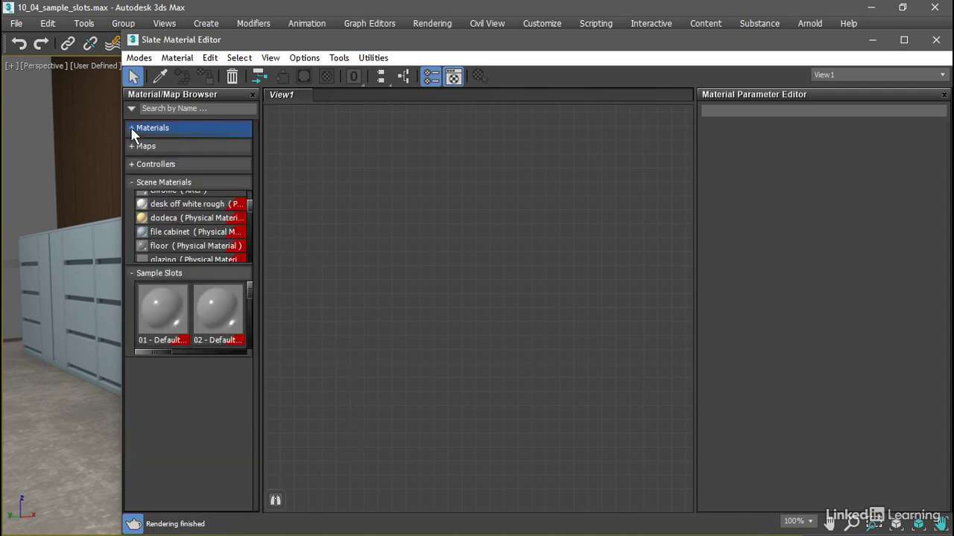
{"action": "left_click", "coordinate": [130, 182]}
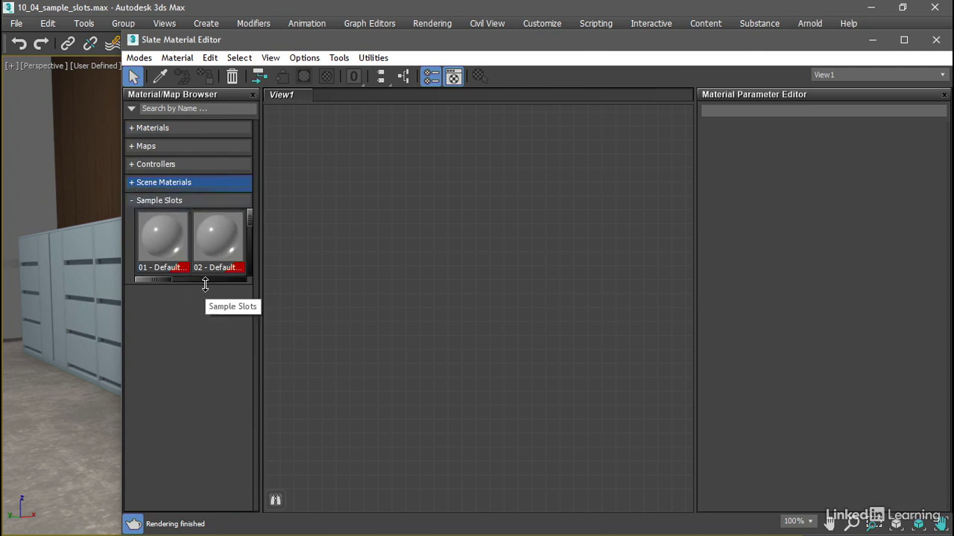
{"action": "left_click_drag", "start_coordinate": [205, 284], "coordinate": [187, 486]}
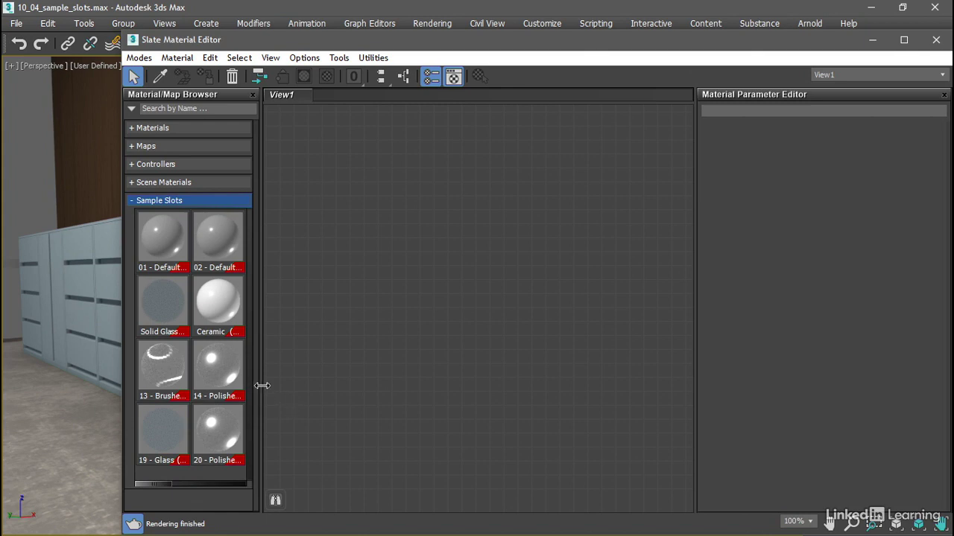
{"action": "left_click_drag", "start_coordinate": [262, 385], "coordinate": [515, 383]}
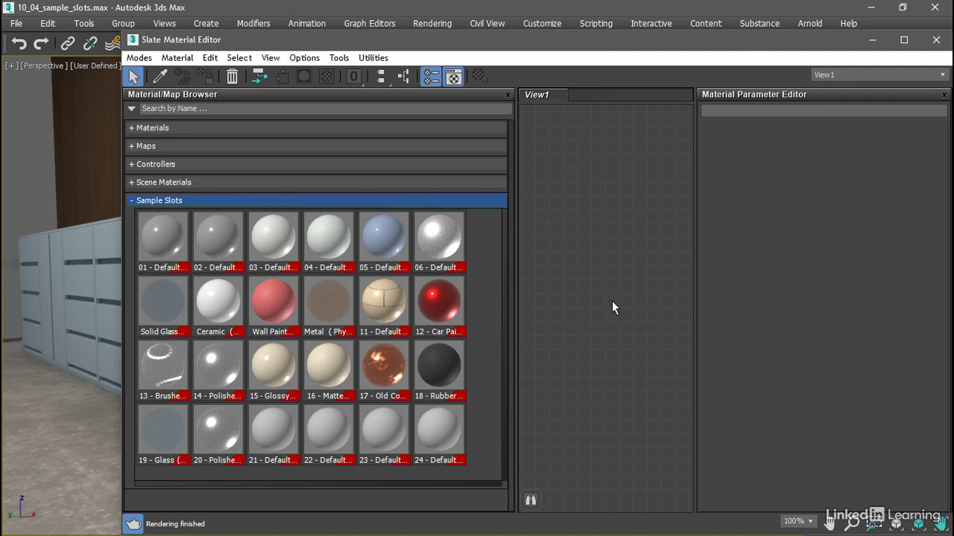
Place the file cabinet scene material in View1 as an instance and open its parameters
{"action": "left_click", "coordinate": [132, 182]}
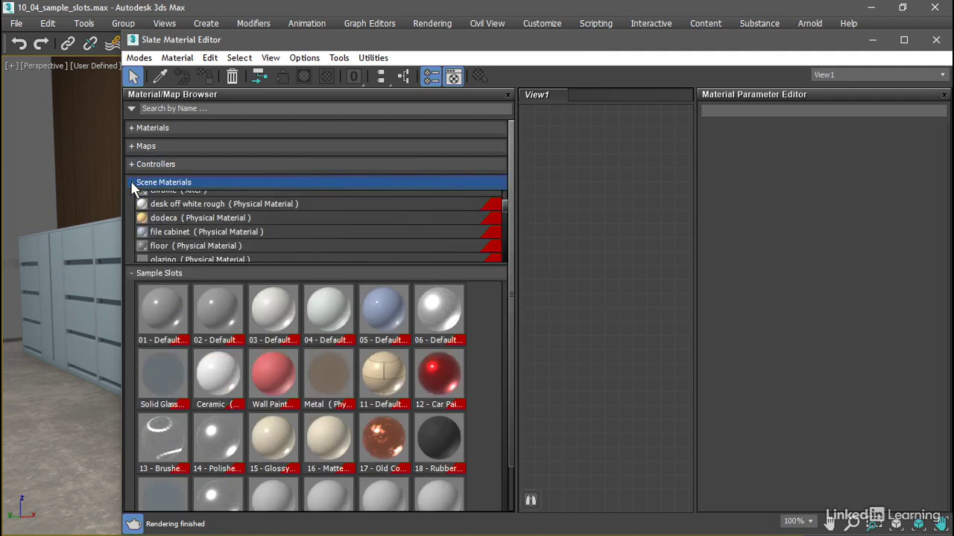
{"action": "left_click", "coordinate": [145, 233]}
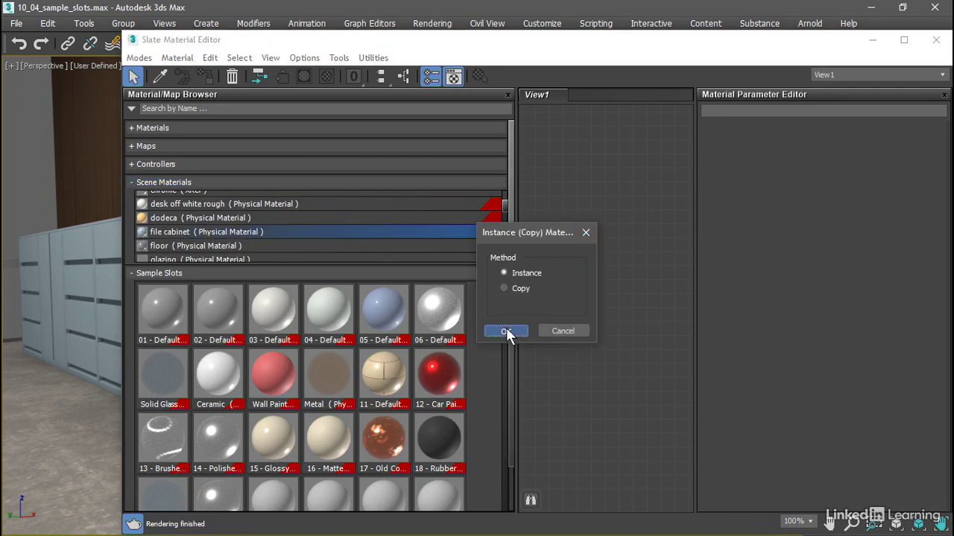
{"action": "left_click", "coordinate": [506, 333]}
{"action": "left_click_drag", "start_coordinate": [583, 224], "coordinate": [626, 159]}
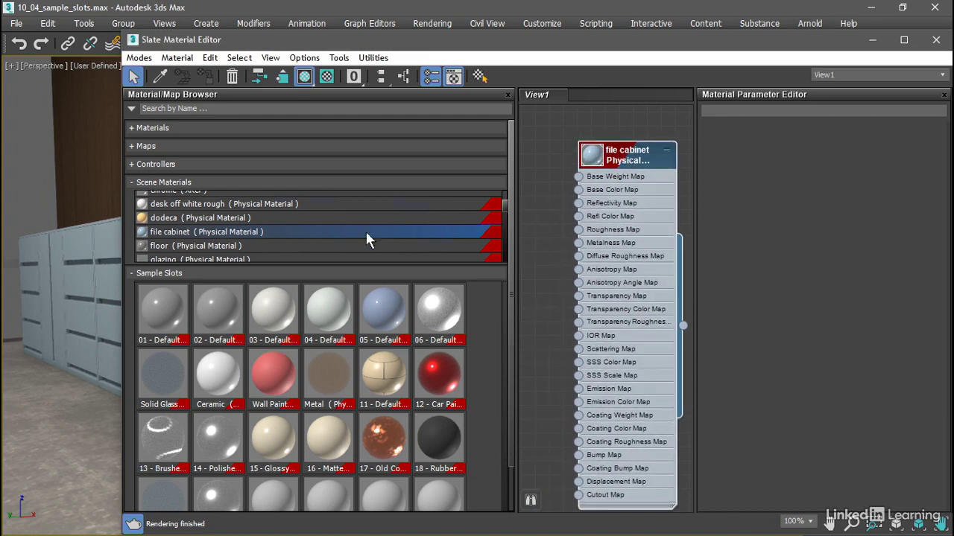
{"action": "double_click", "coordinate": [631, 155]}
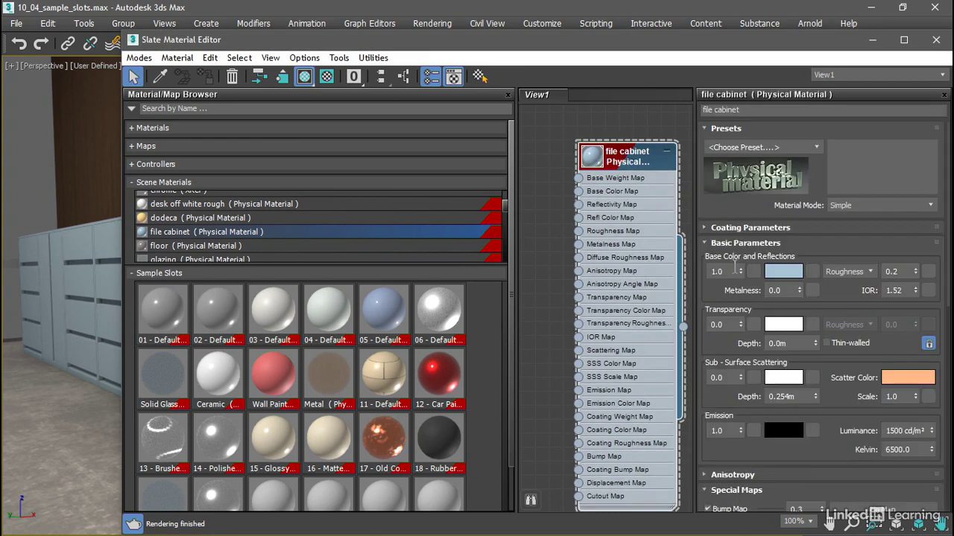
Test the file cabinet material's base color weight at 0, and return it to 1.0
{"action": "left_click_drag", "start_coordinate": [740, 272], "coordinate": [745, 366]}
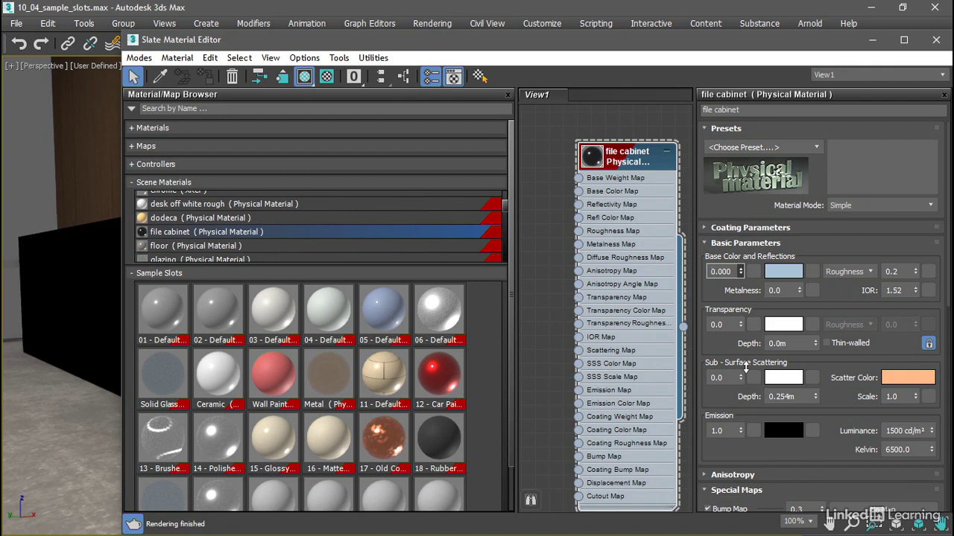
{"action": "left_click_drag", "start_coordinate": [745, 366], "coordinate": [745, 367]}
{"action": "type", "text": "1"}
{"action": "key", "text": "Return"}
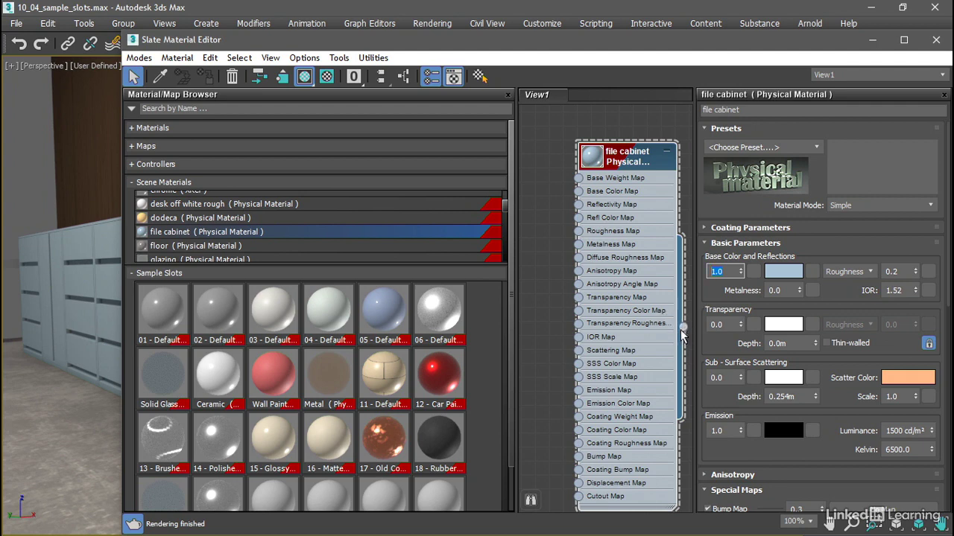
Store the file cabinet material as an instance in the first sample slot and delete its node from View1
{"action": "left_click_drag", "start_coordinate": [683, 326], "coordinate": [165, 321]}
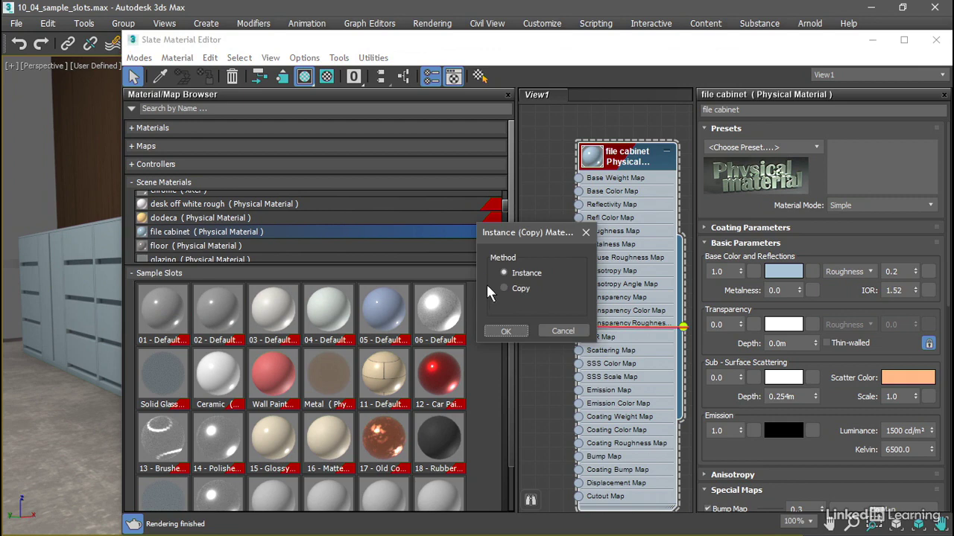
{"action": "left_click", "coordinate": [501, 331]}
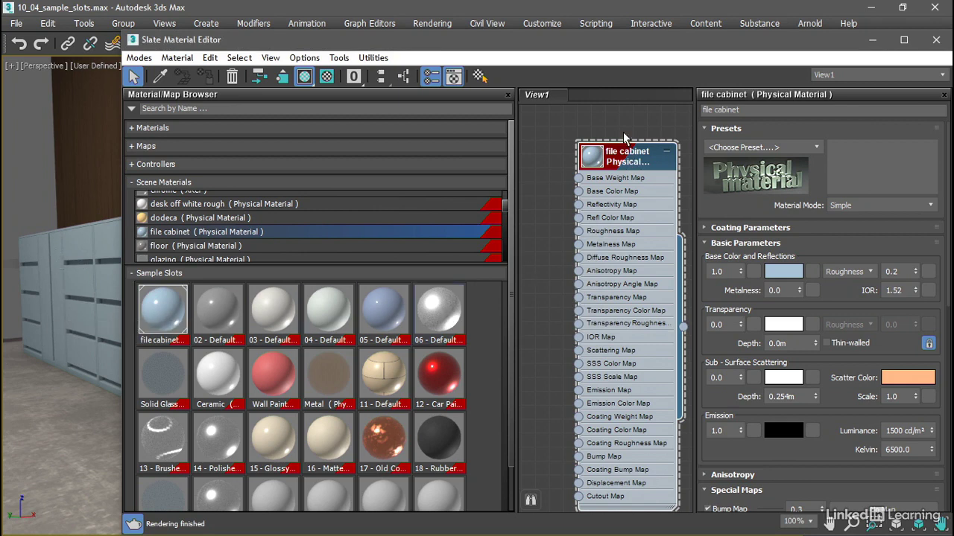
{"action": "key", "text": "Delete"}
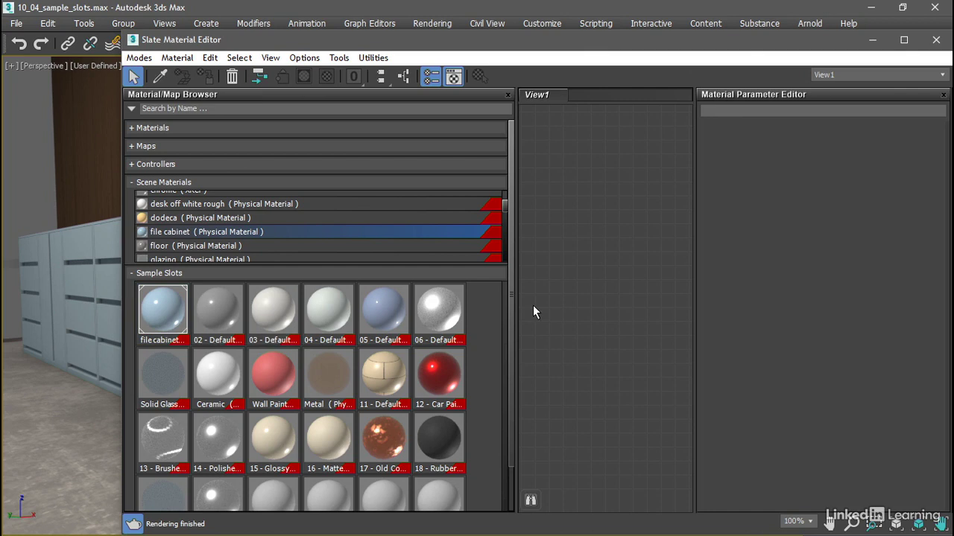
Bring the file cabinet material from its sample slot back into View1 as an instance and open its parameters
{"action": "left_click_drag", "start_coordinate": [163, 309], "coordinate": [617, 218]}
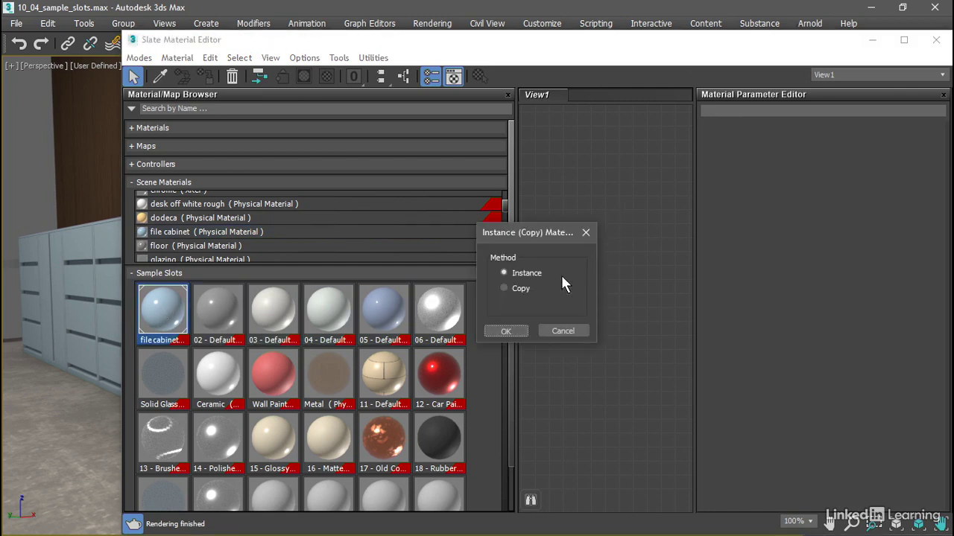
{"action": "left_click", "coordinate": [508, 330]}
{"action": "double_click", "coordinate": [615, 213]}
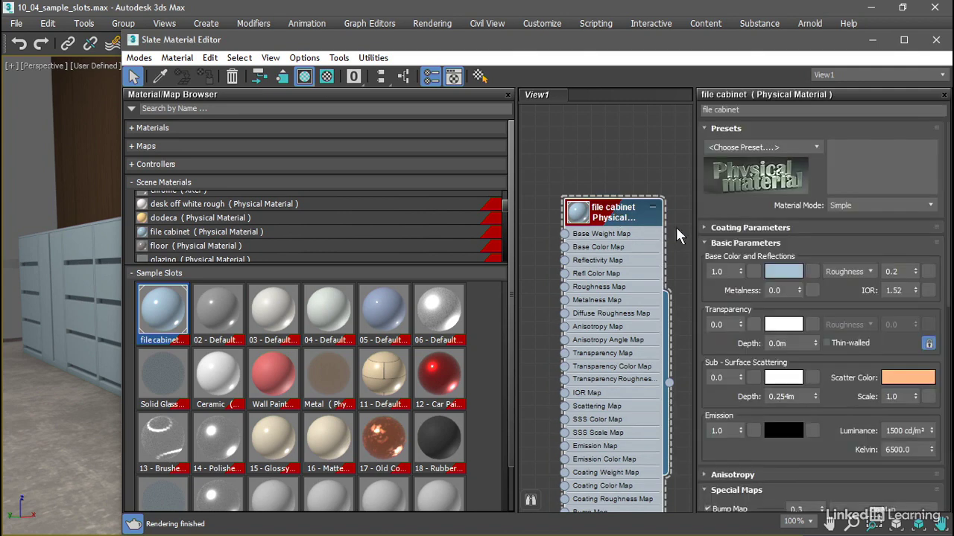
{"action": "left_click_drag", "start_coordinate": [741, 272], "coordinate": [750, 240]}
Duplicate the file cabinet material node beside the original and name the copy "file cabinet"
{"action": "left_click_drag", "start_coordinate": [517, 178], "coordinate": [416, 179]}
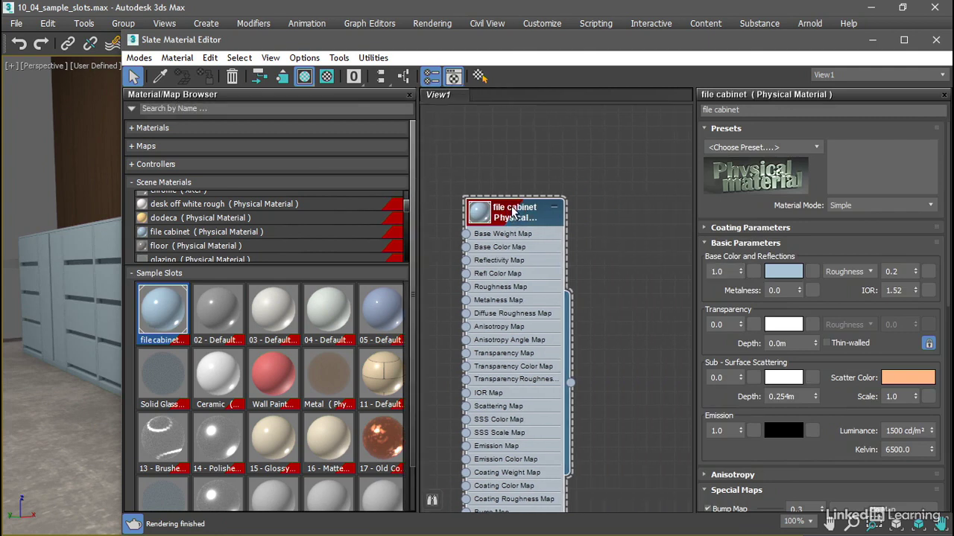
{"action": "left_click_drag", "start_coordinate": [512, 212], "coordinate": [634, 214], "text": "shift"}
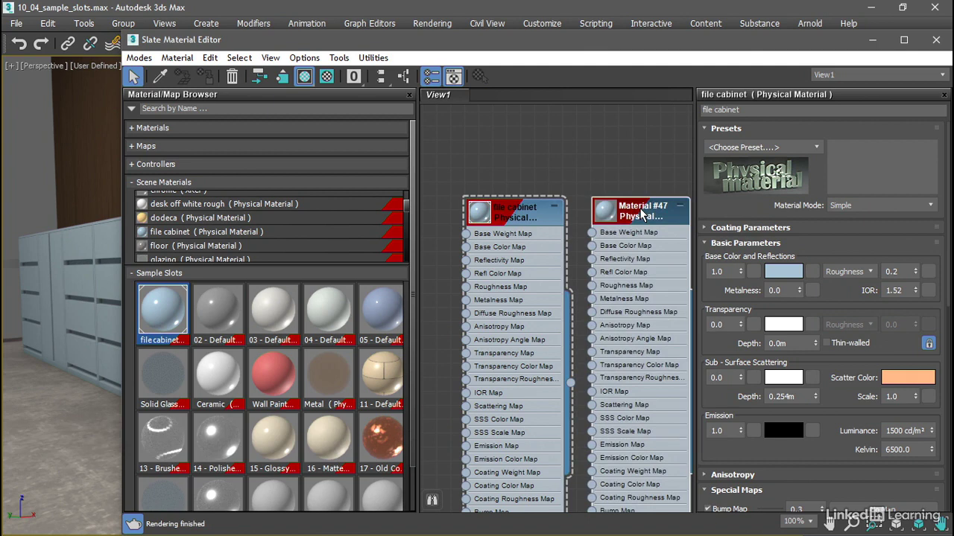
{"action": "left_click", "coordinate": [641, 213]}
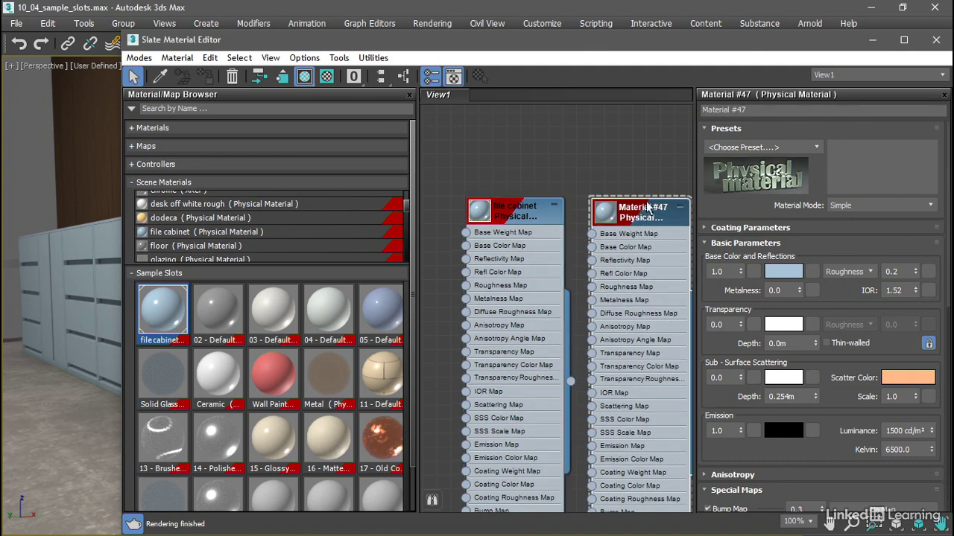
{"action": "left_click", "coordinate": [748, 110]}
{"action": "type", "text": "file"}
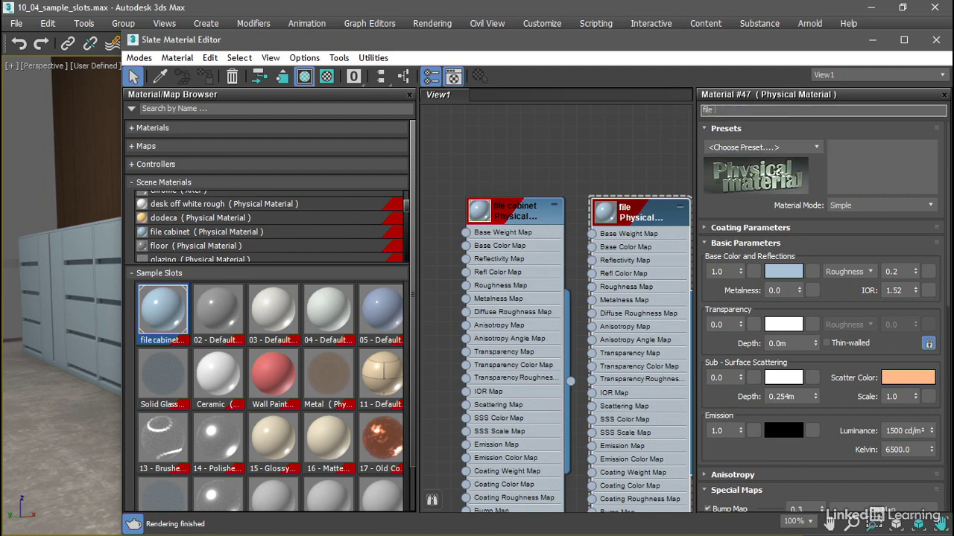
{"action": "type", "text": " cabinet"}
{"action": "key", "text": "Return"}
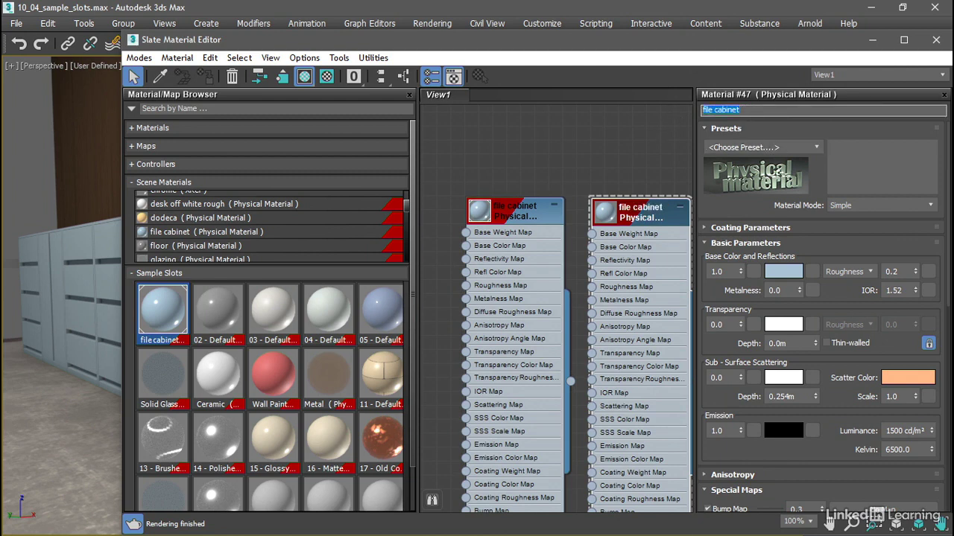
Change the copied material's base color to pink with a hue of 0.878
{"action": "left_click", "coordinate": [784, 273]}
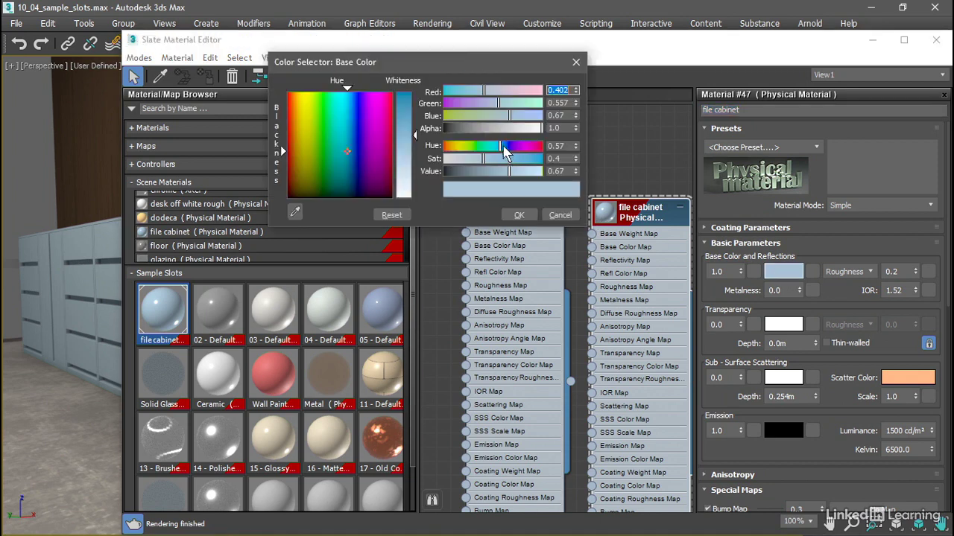
{"action": "left_click_drag", "start_coordinate": [500, 146], "coordinate": [529, 146]}
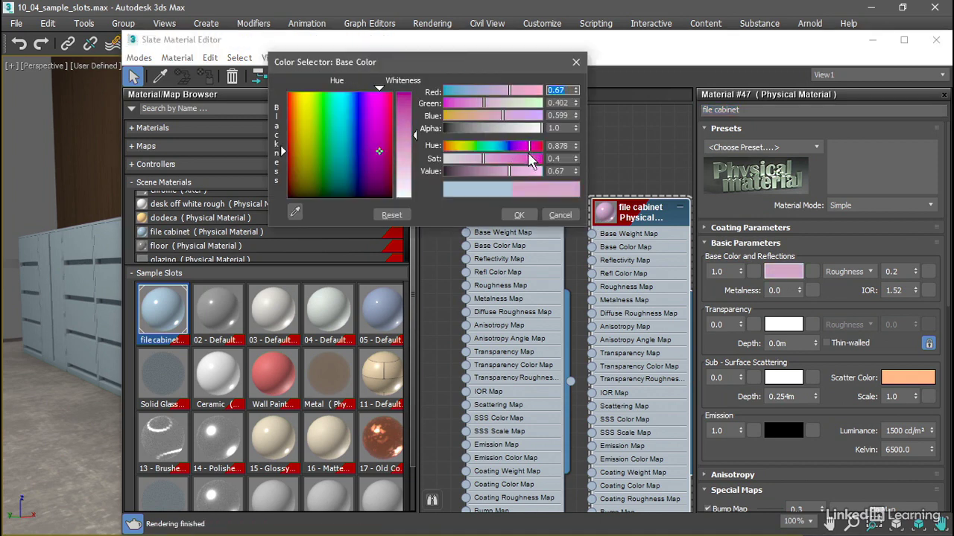
{"action": "left_click", "coordinate": [519, 215]}
Store the pink file cabinet material as an instance in the second sample slot
{"action": "left_click", "coordinate": [587, 150]}
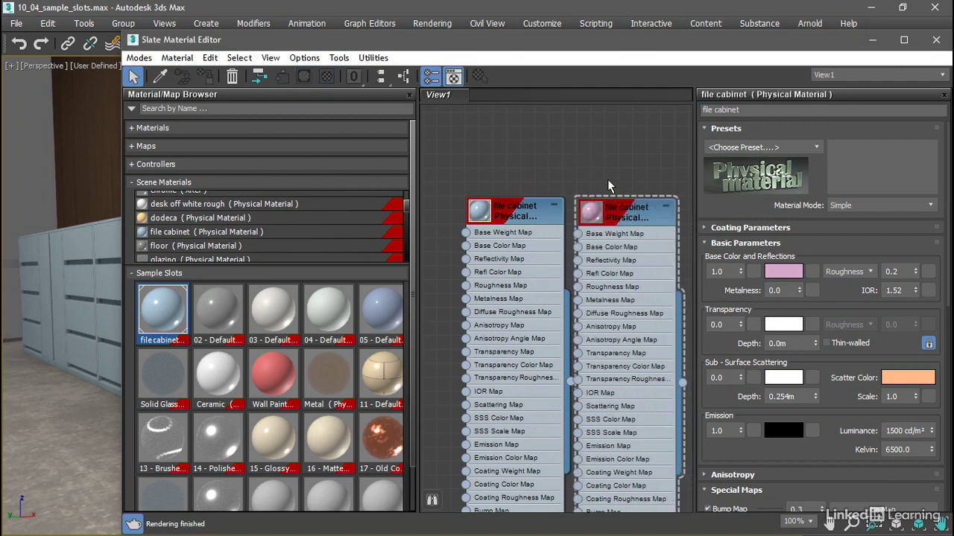
{"action": "left_click_drag", "start_coordinate": [681, 383], "coordinate": [228, 322]}
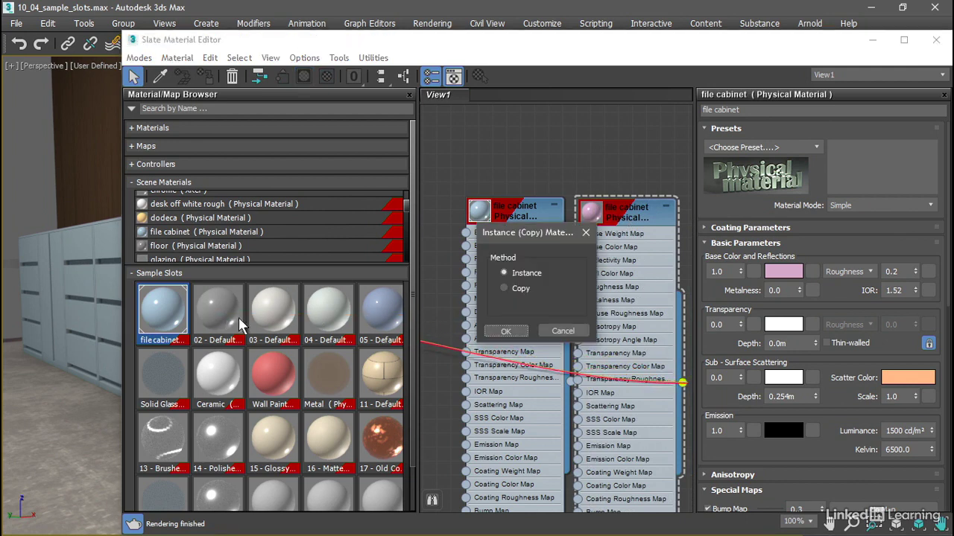
{"action": "left_click", "coordinate": [505, 329]}
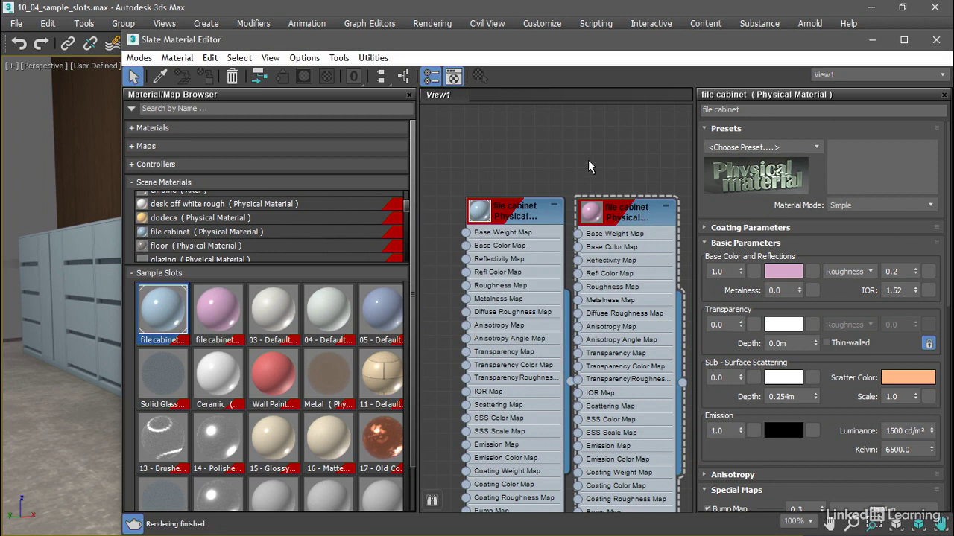
Put the pink file cabinet material to the scene, and swap the original blue version back onto the cabinets
{"action": "left_click", "coordinate": [626, 216]}
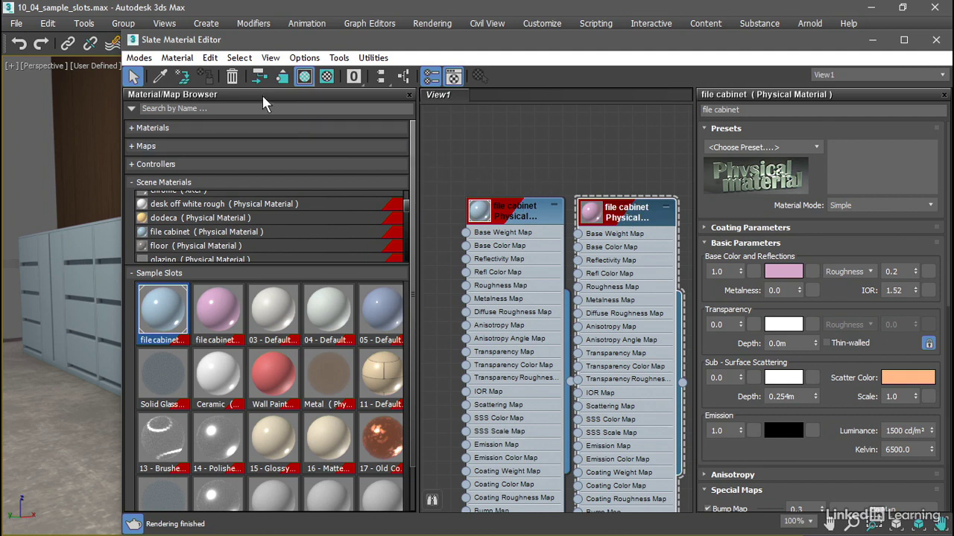
{"action": "left_click", "coordinate": [182, 76]}
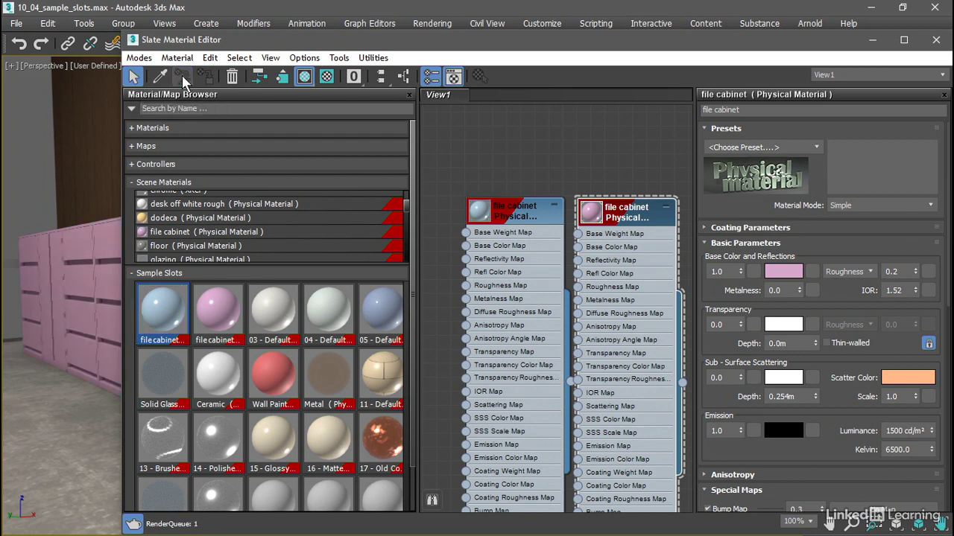
{"action": "left_click_drag", "start_coordinate": [245, 41], "coordinate": [297, 38]}
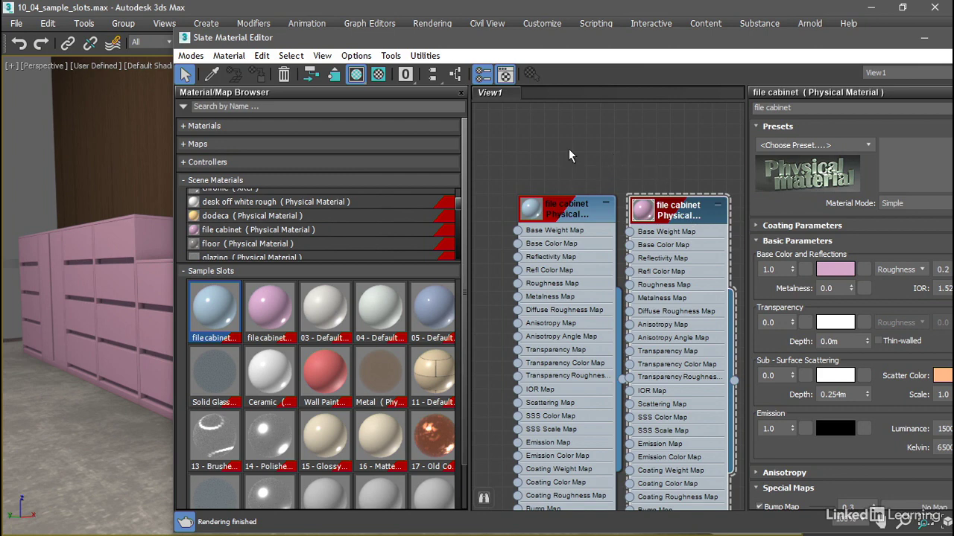
{"action": "left_click", "coordinate": [563, 212]}
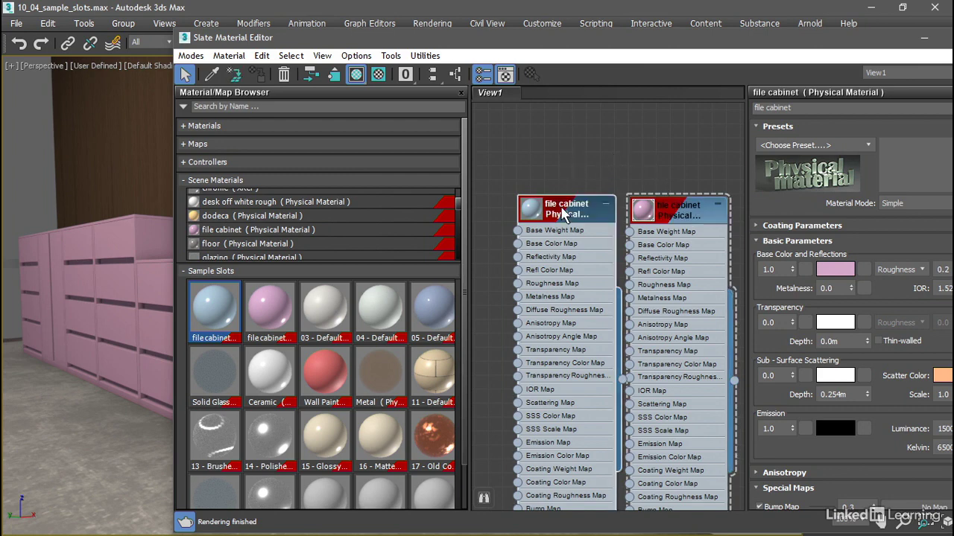
{"action": "left_click", "coordinate": [234, 74]}
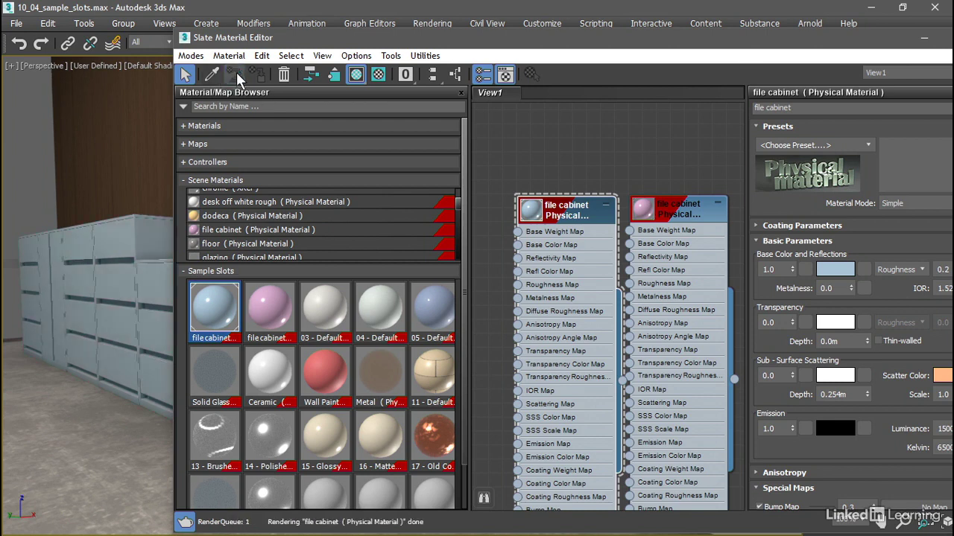